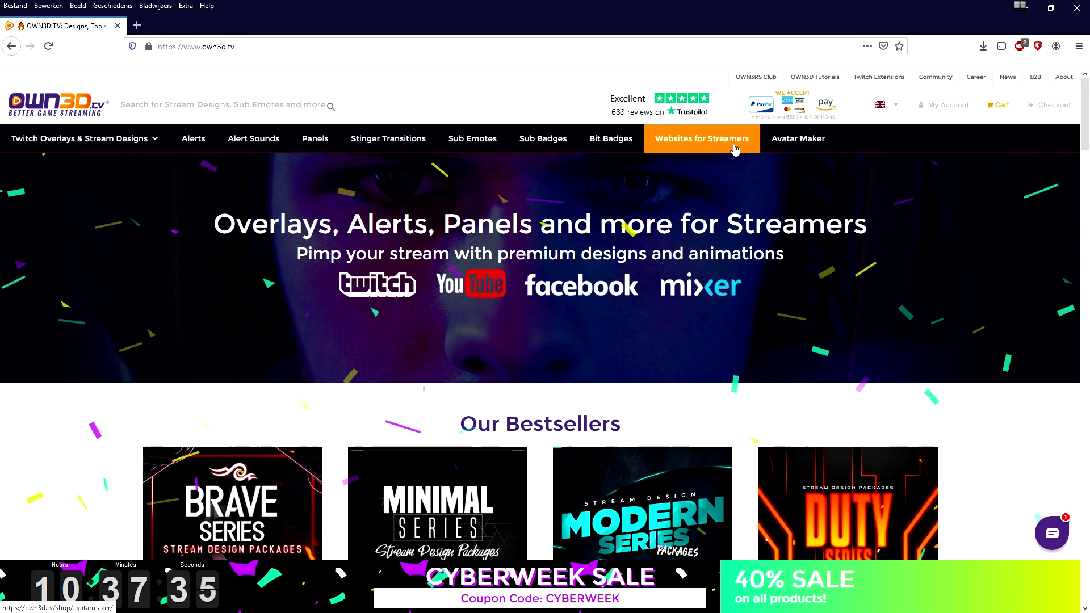
Step: Scroll down through the Mixer page
scroll(325, 269, down, 10)
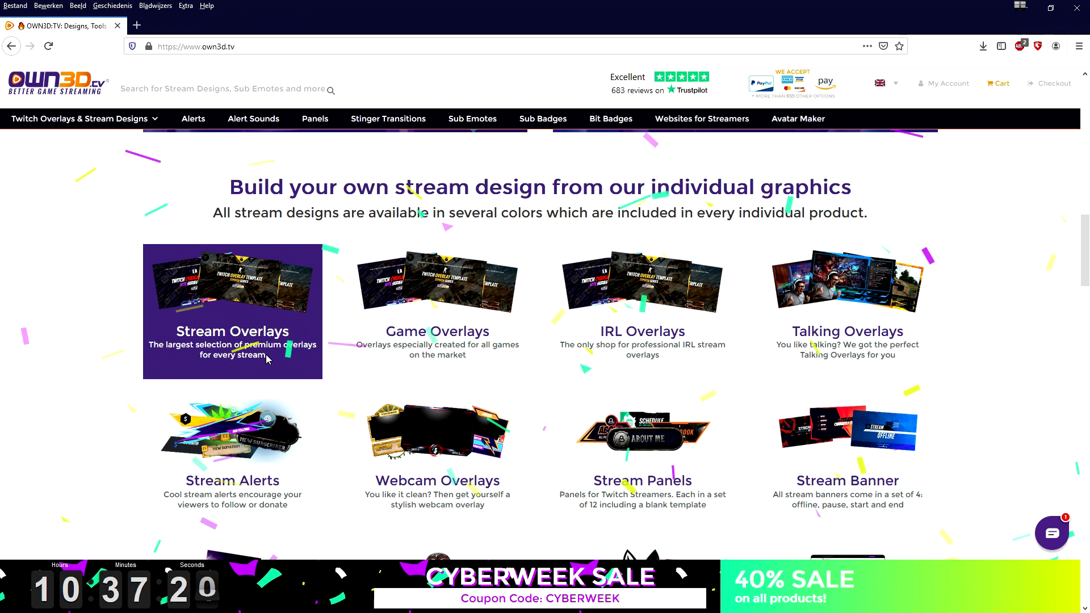
scroll(267, 358, down, 4)
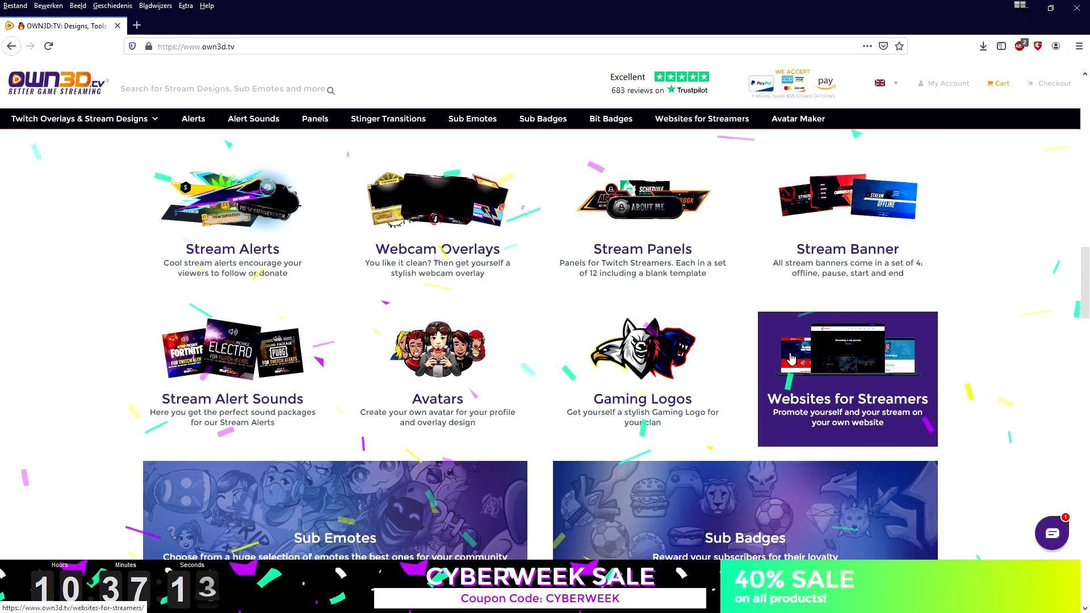
scroll(790, 358, down, 4)
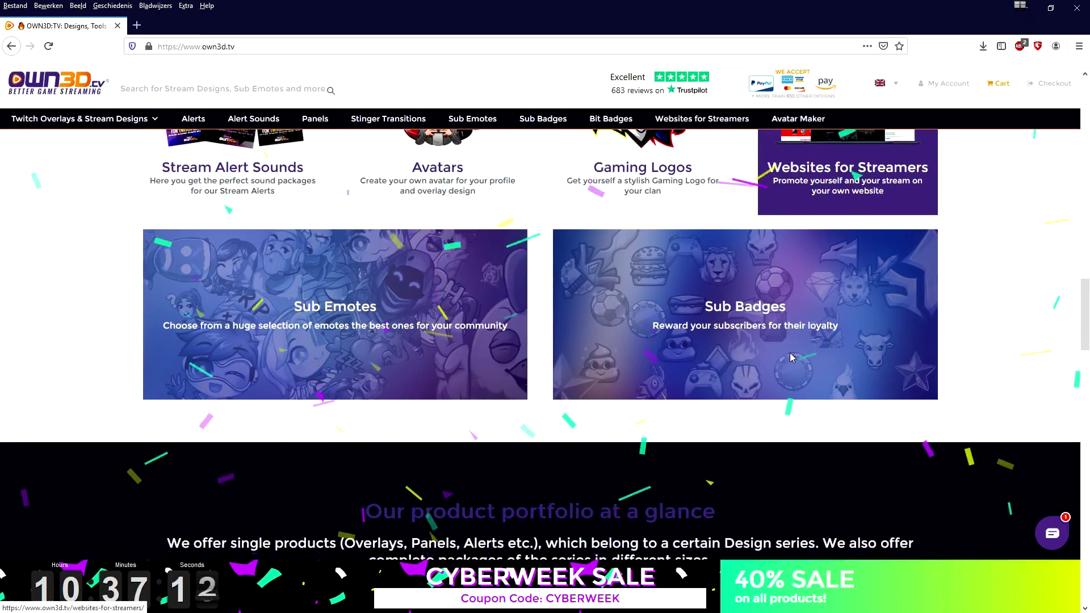
scroll(791, 357, down, 3)
scroll(791, 357, down, 4)
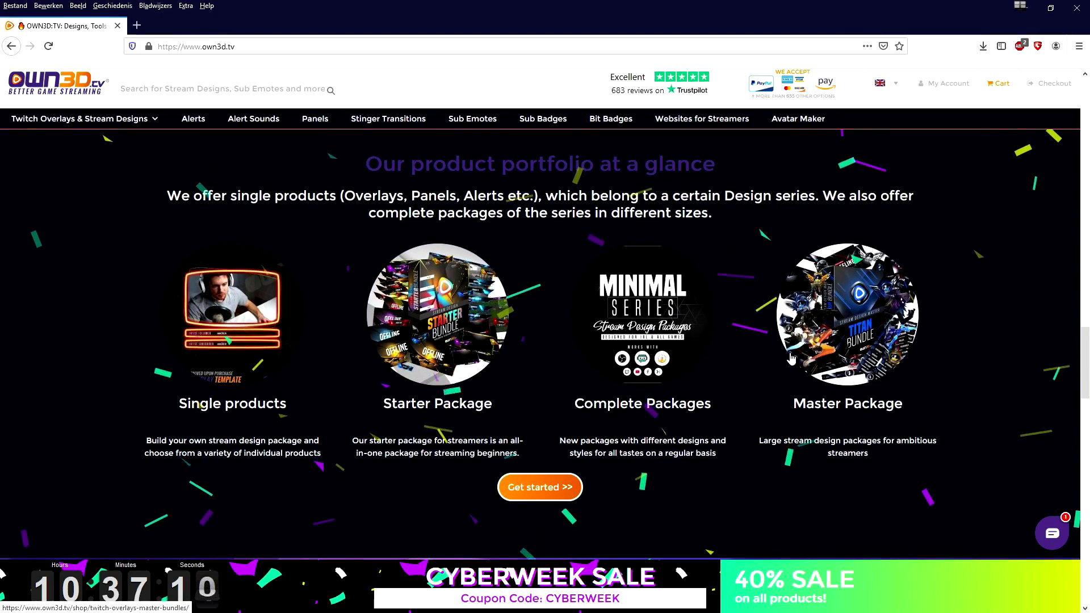
scroll(792, 356, down, 3)
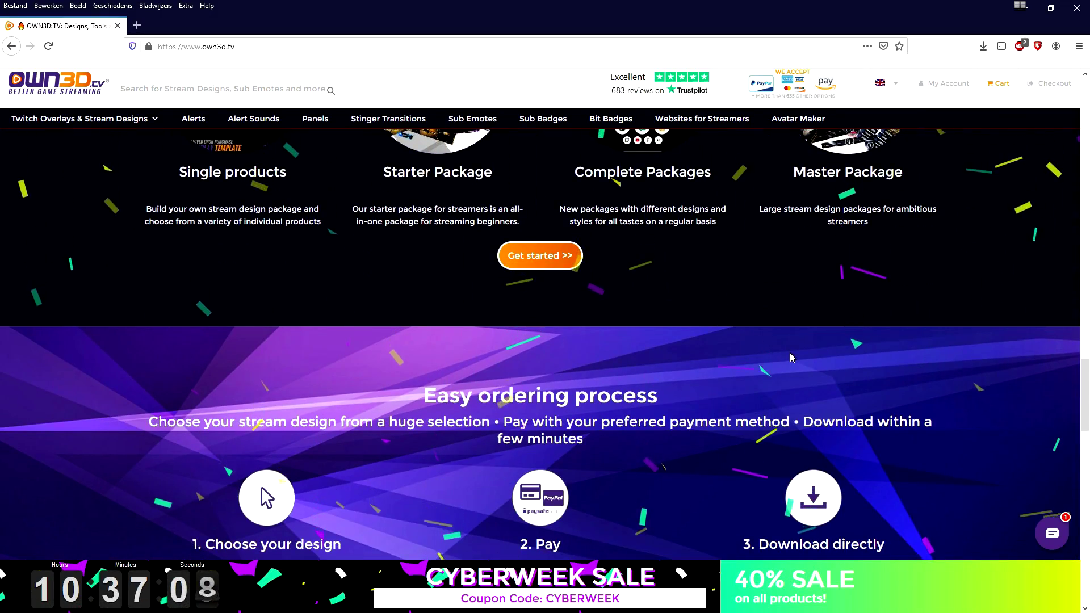
scroll(792, 357, down, 3)
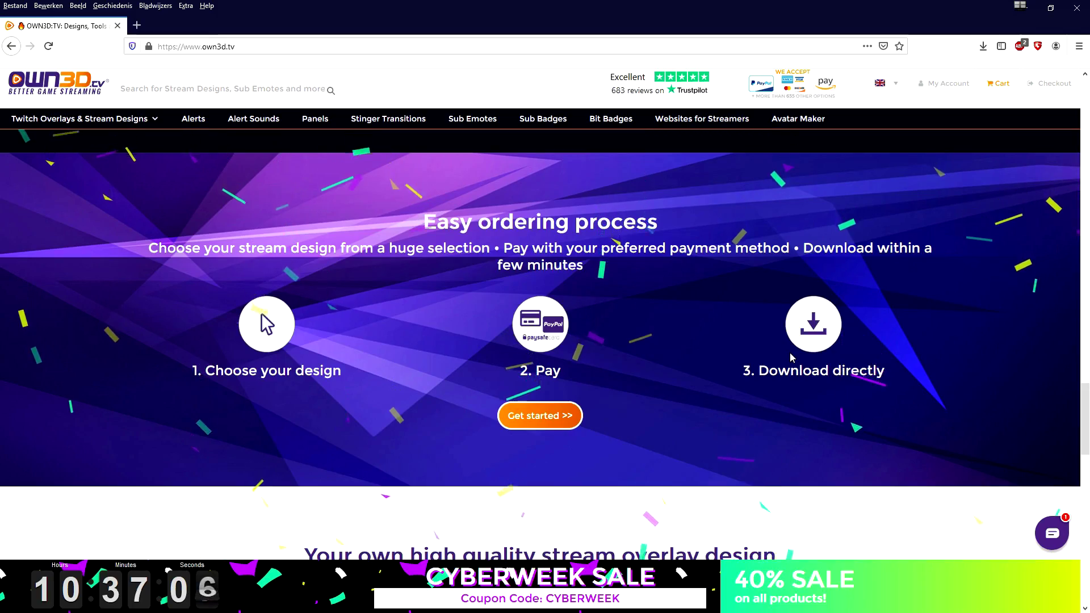
scroll(792, 356, down, 5)
scroll(791, 356, down, 2)
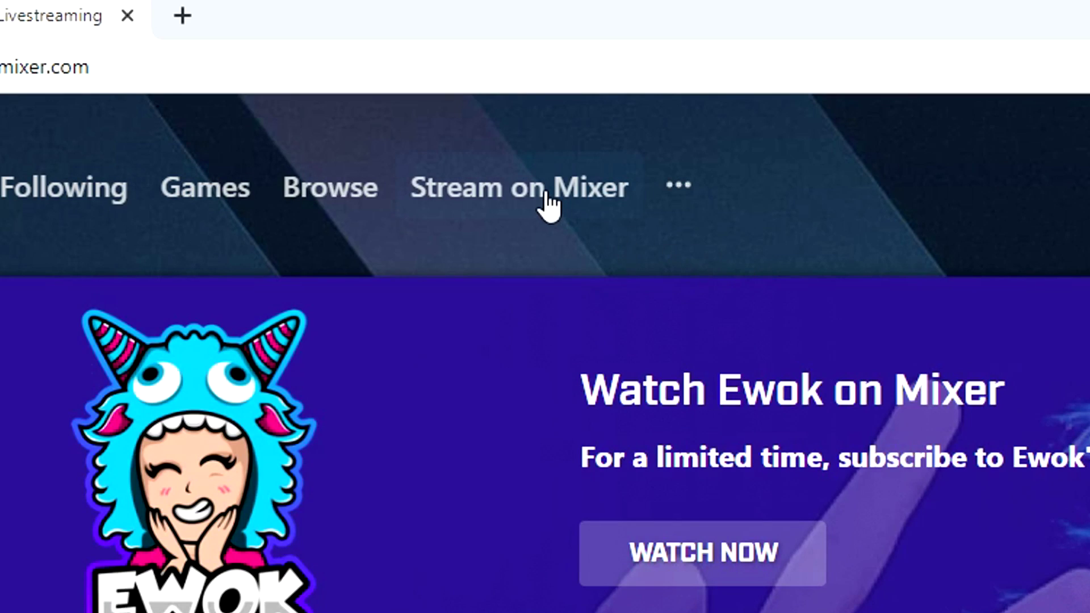
Step: Go through Stream and the dashboard to Manage Channel's Customize page and browse its sections
click(545, 194)
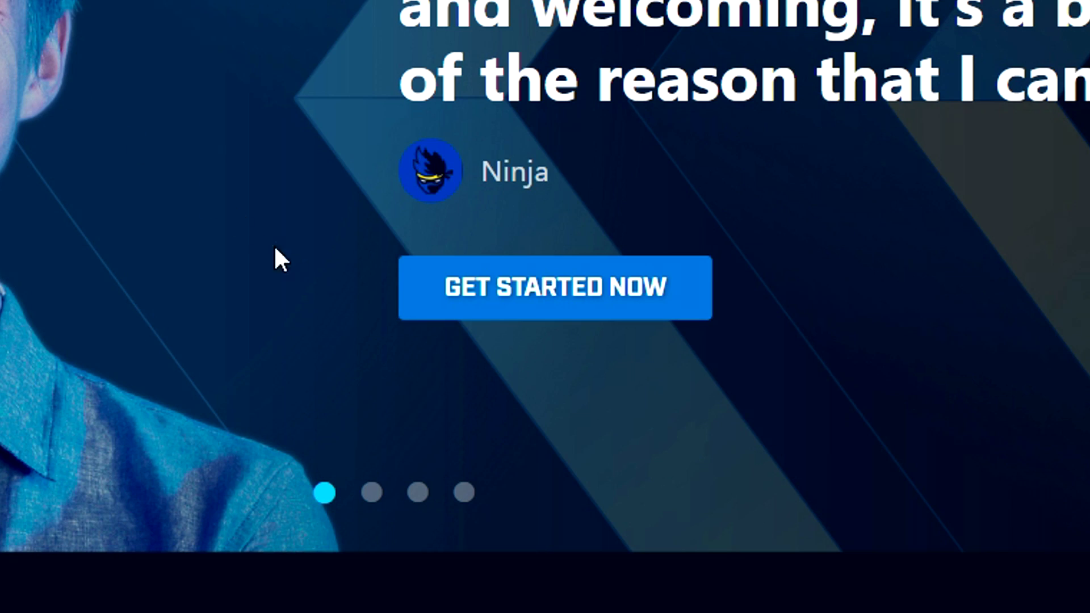
click(509, 303)
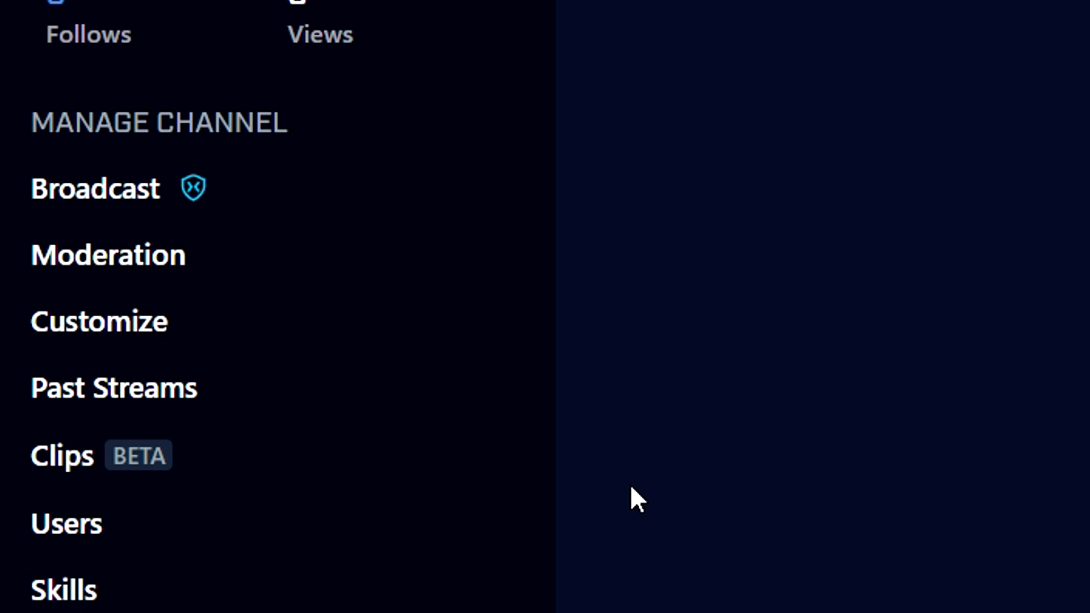
click(172, 336)
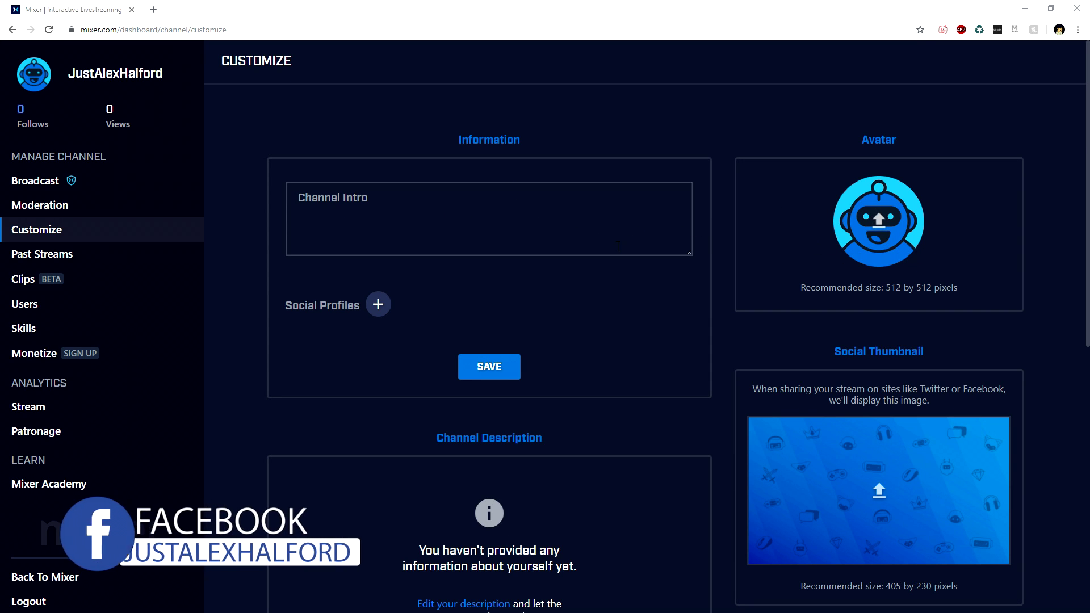
scroll(601, 304, down, 2)
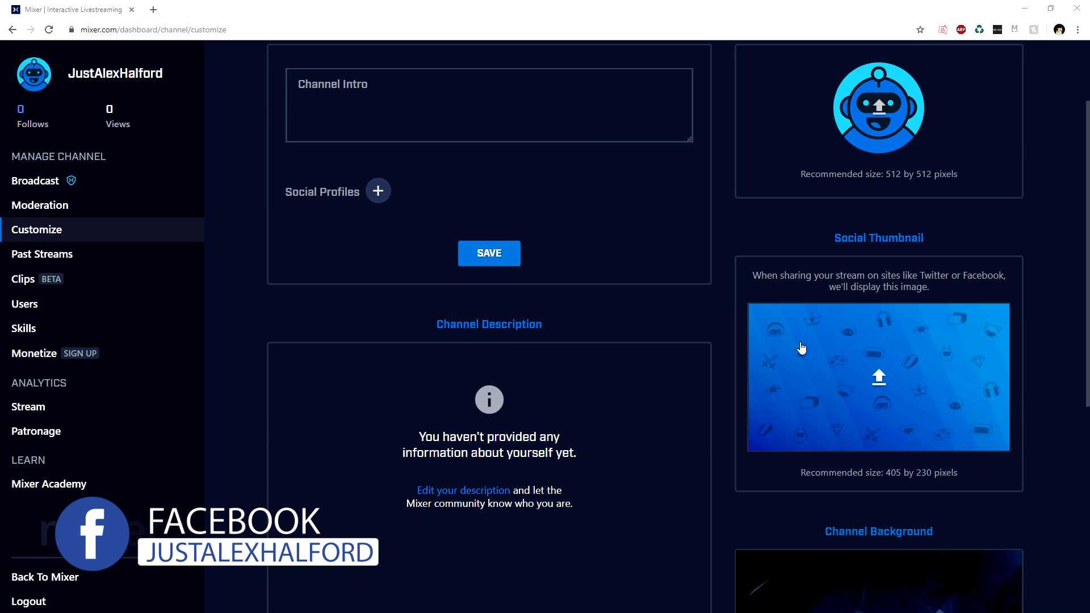
scroll(841, 335, down, 3)
scroll(840, 339, down, 4)
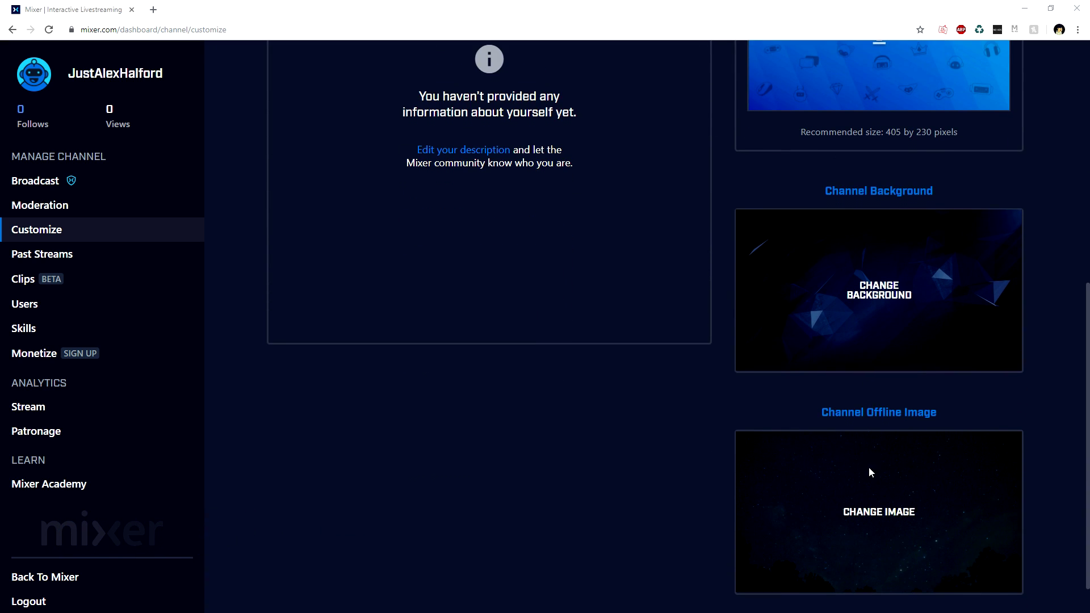
scroll(720, 416, up, 8)
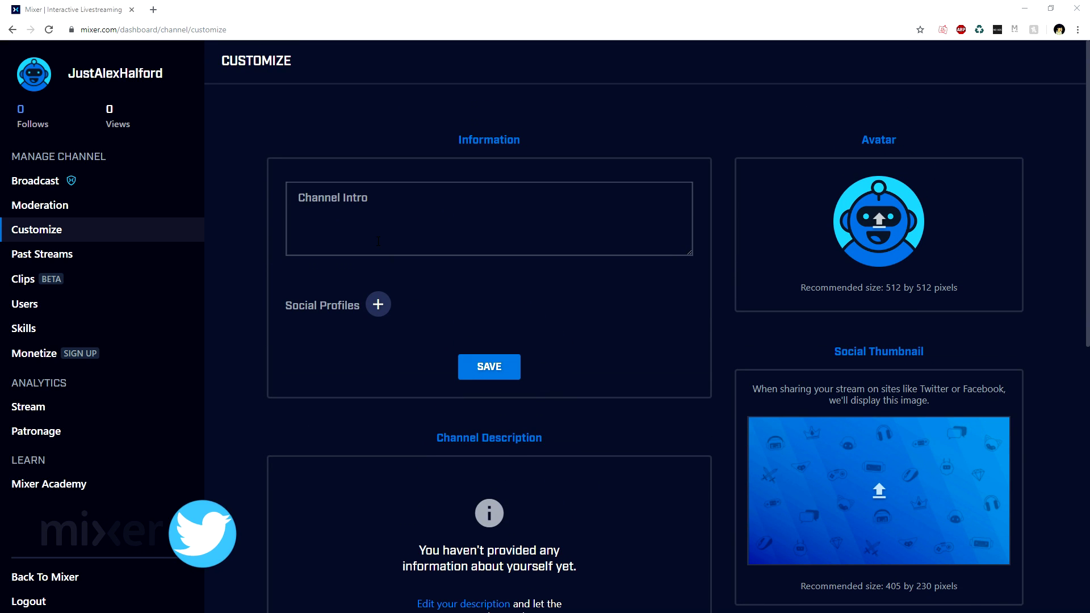
Step: Write a channel intro promising Fortnite gameplay and GTA 5 let's plays, ending 'Follow to get notified!', and save
click(378, 241)
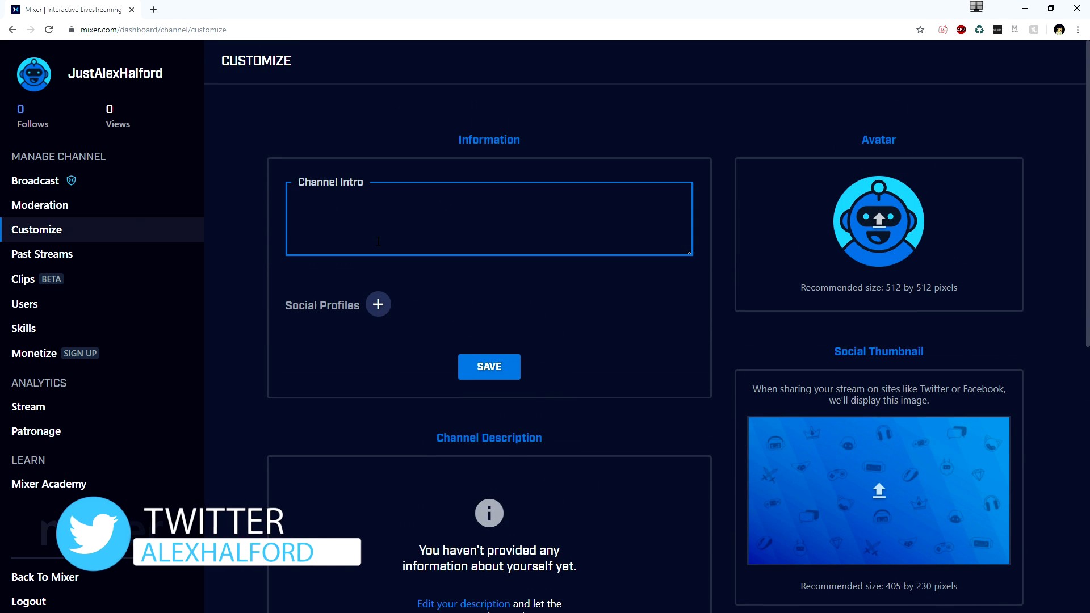
text(On this channel, you a)
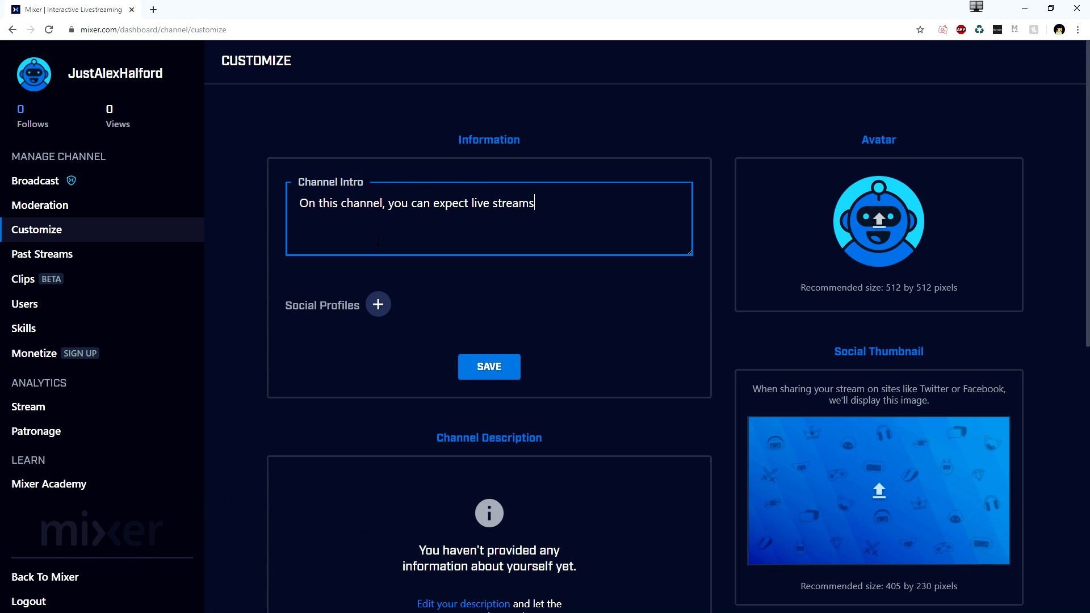
text(uding)
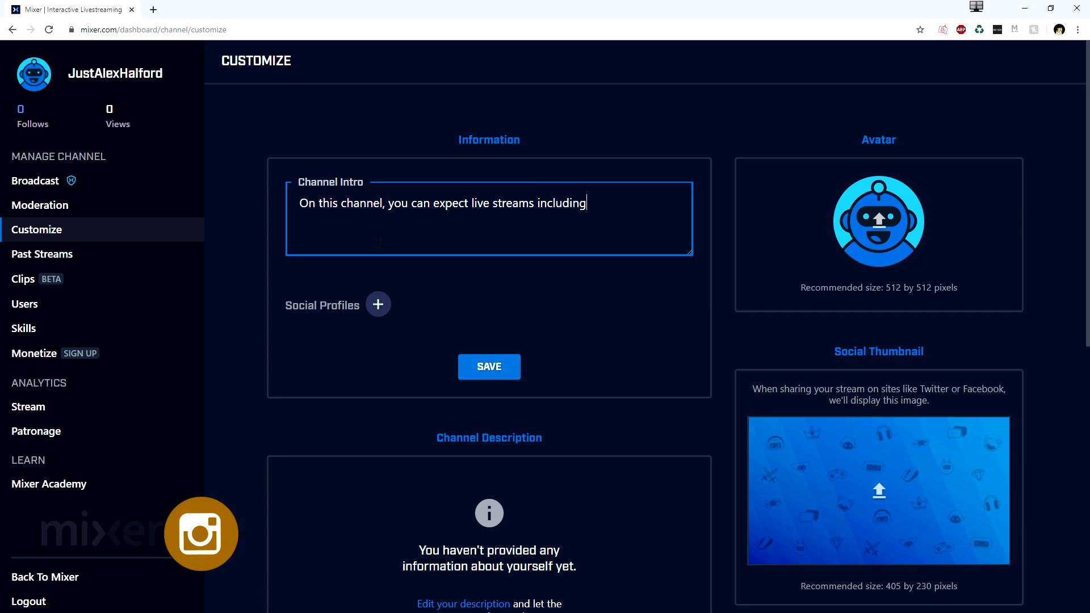
text( Fortnit)
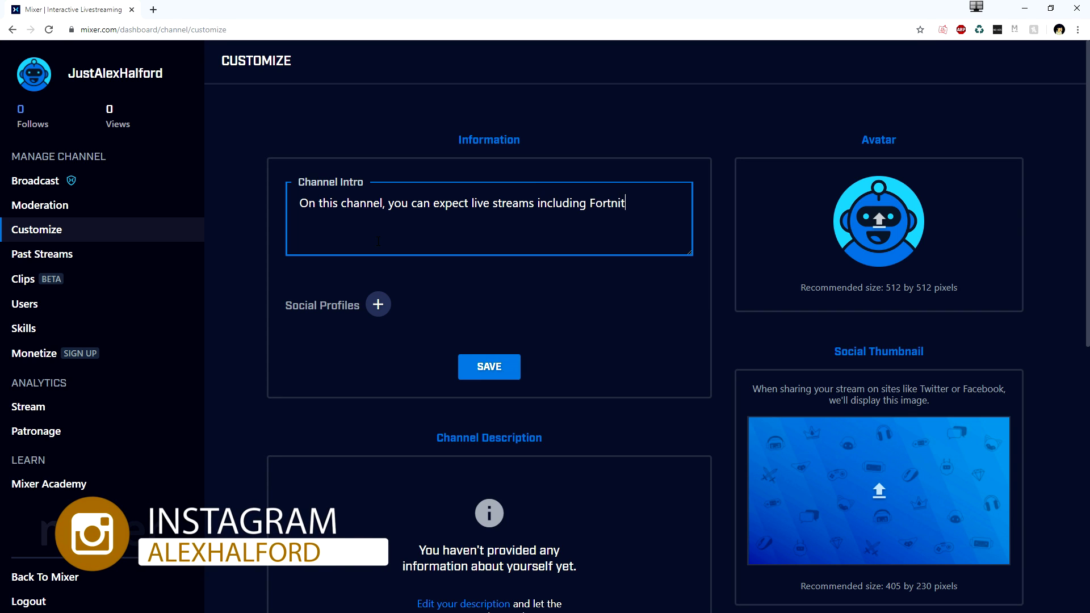
text(e gameplay, alo)
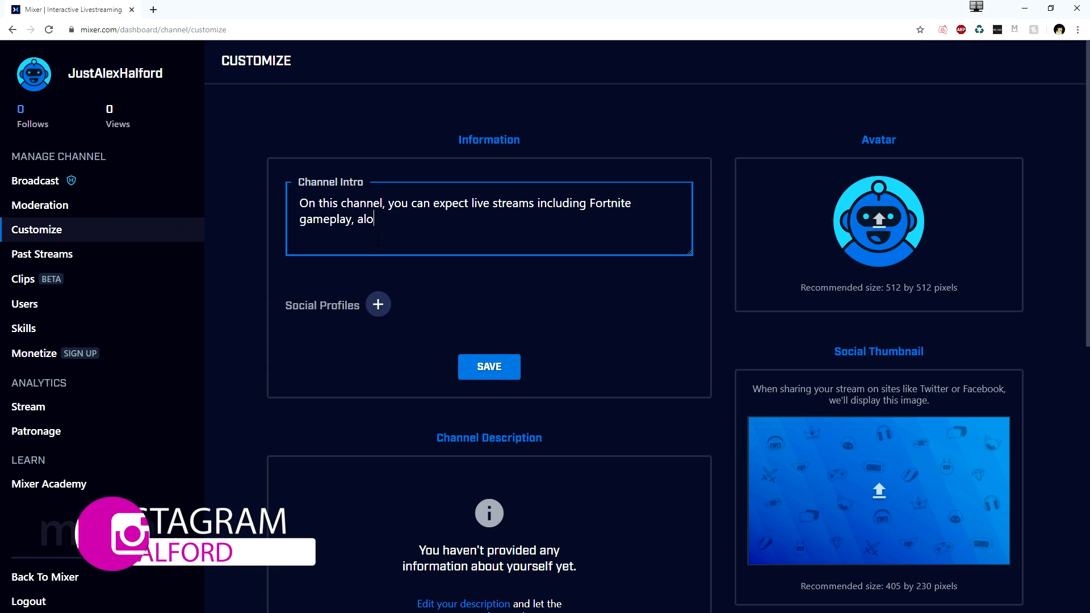
text(ng with GTA 5 let's p)
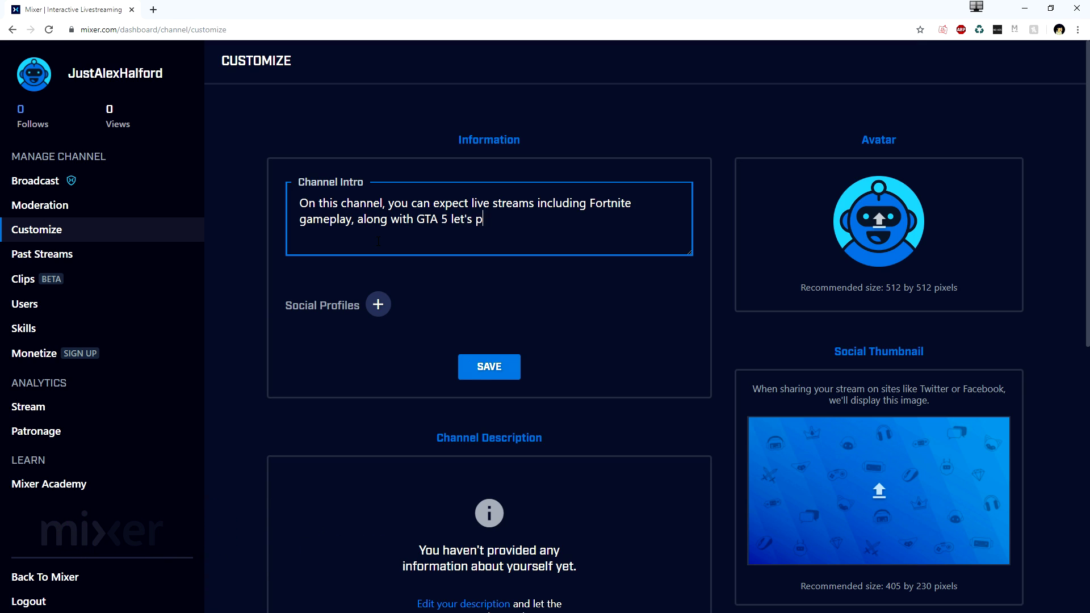
text(lays and a lot more. Follow to get notifie)
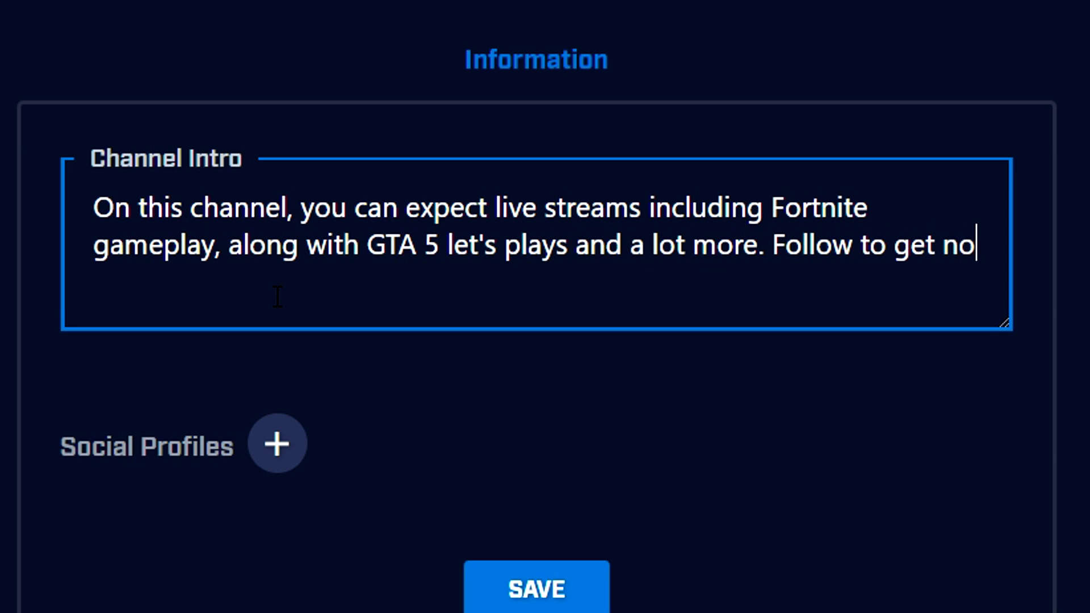
text(d!)
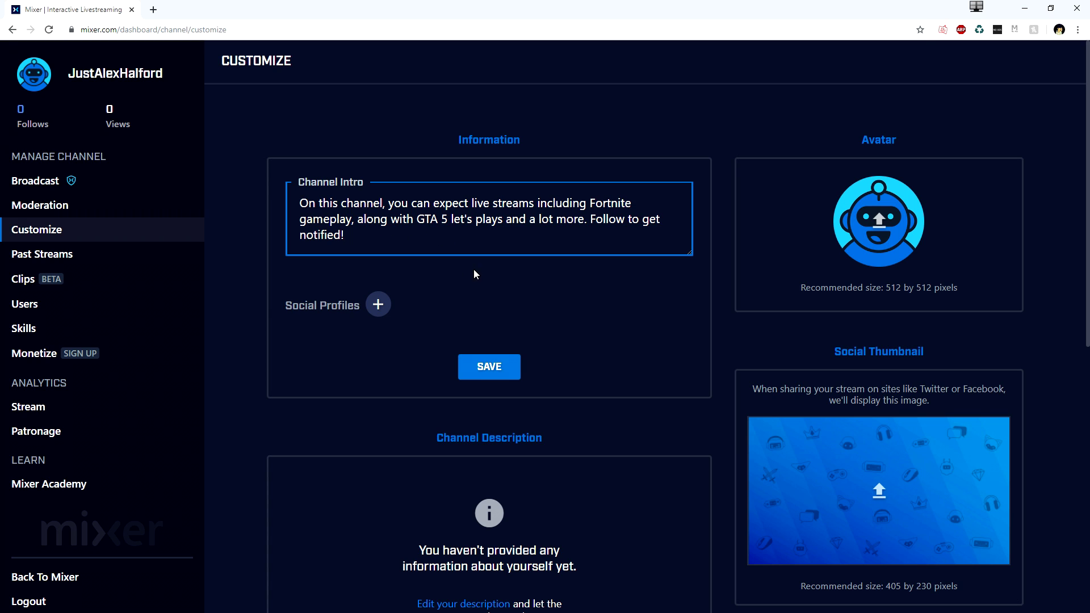
click(561, 382)
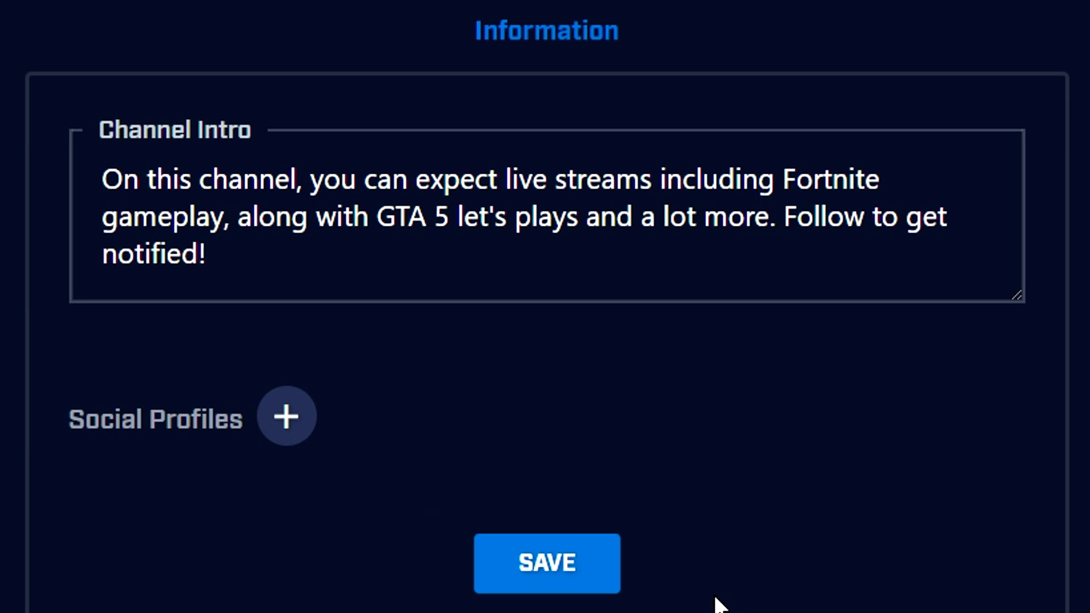
click(553, 574)
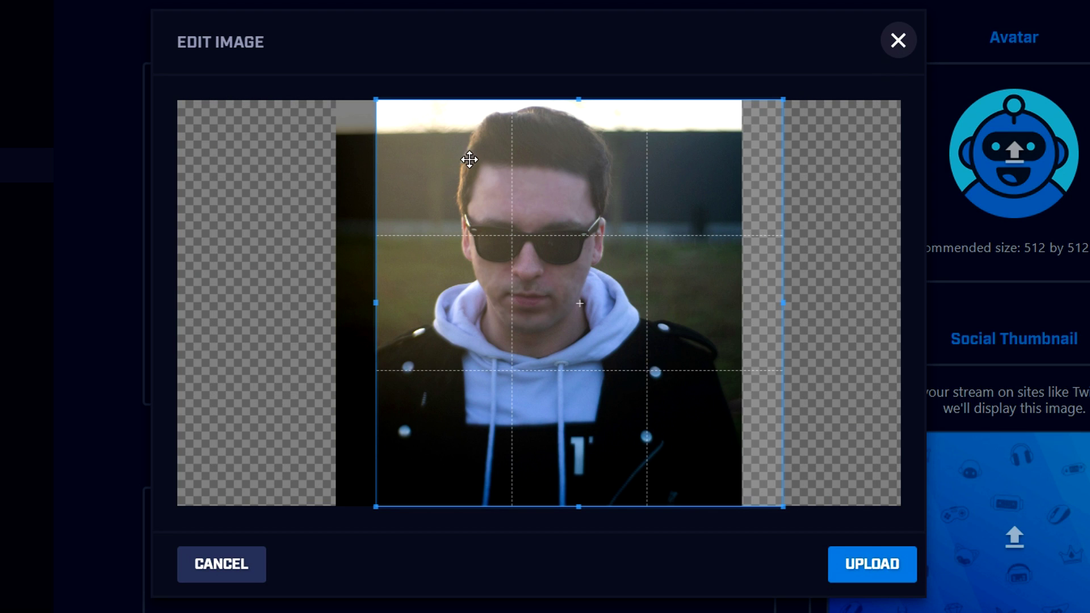
Step: Shift the square crop over the face and upload the cropped photo as the avatar
mouse_move(470, 163)
mouse_down()
mouse_move(435, 153)
mouse_move(453, 157)
mouse_up()
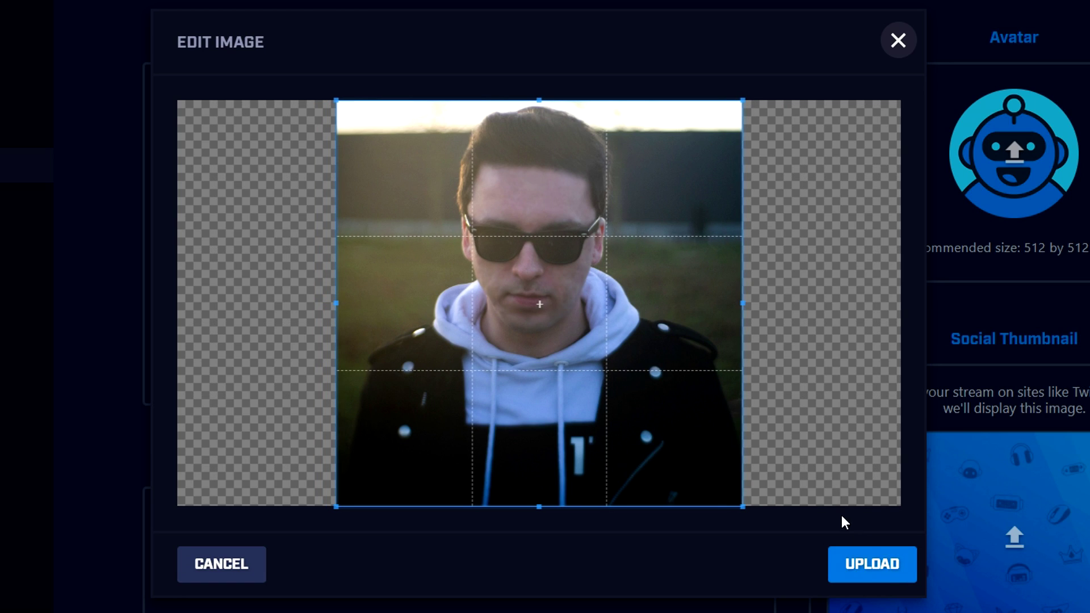
click(868, 570)
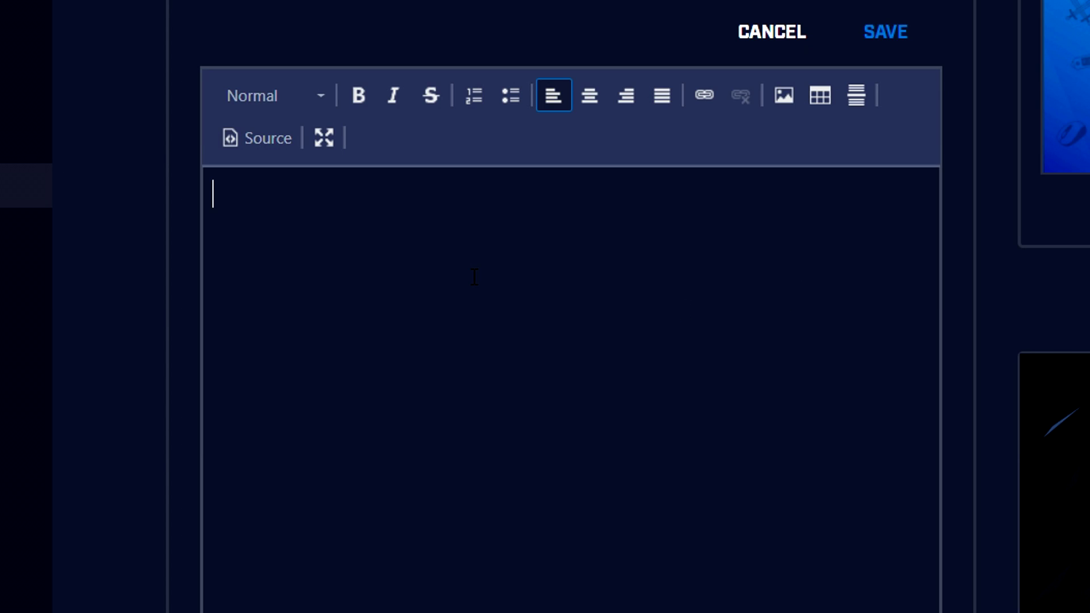
Step: Paste the creator bio into the description, correcting the subscriber count from 275,000+ to 280,000+
text(YouTube Content Creator • 23 • Entrepreneur • Dutch • 275,000+ subscribers • Taken • Founder JustAlexHalford • Age Network)
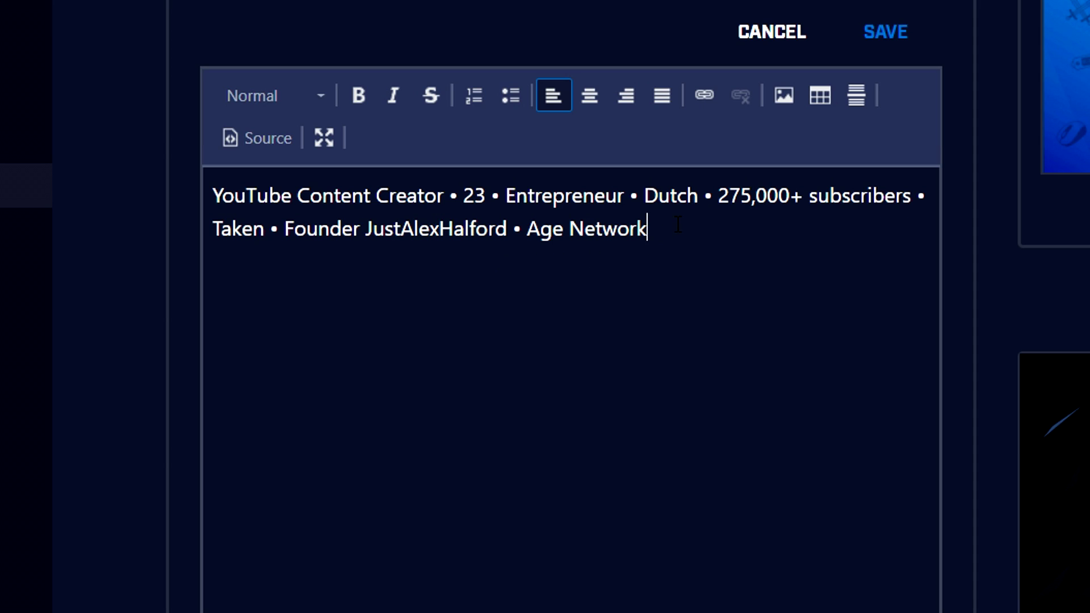
key(BackSpace)
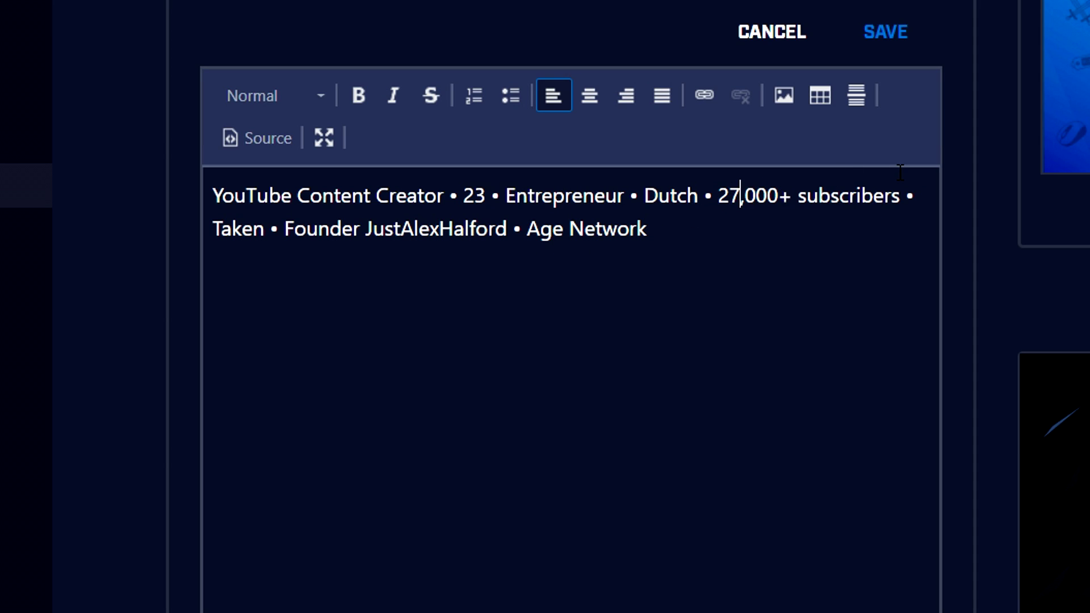
key(BackSpace)
text(80)
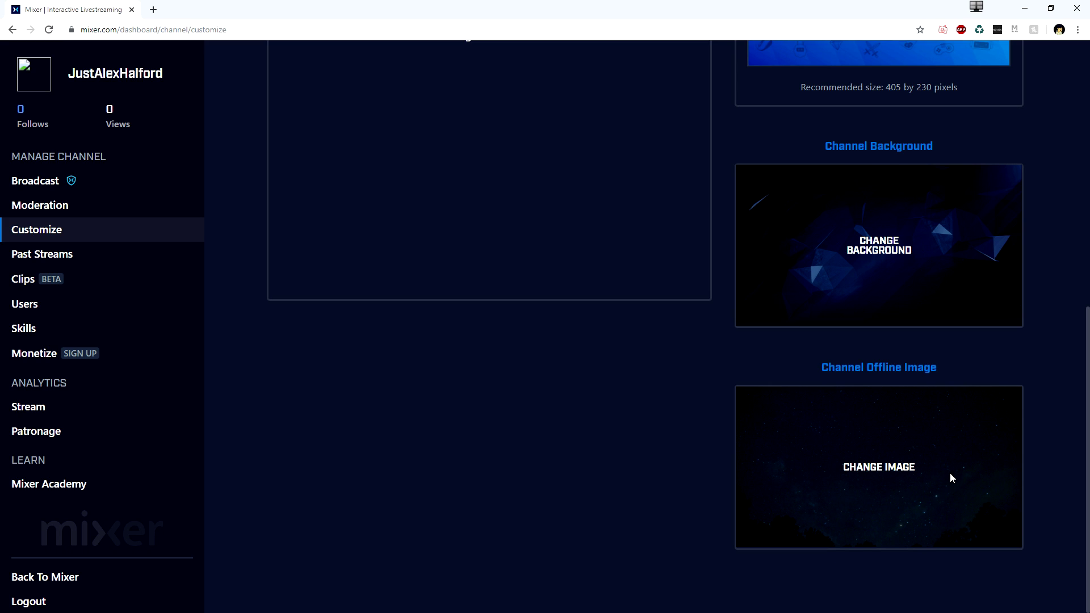
click(885, 474)
Step: Open the channel's Past Streams page from the sidebar
click(170, 253)
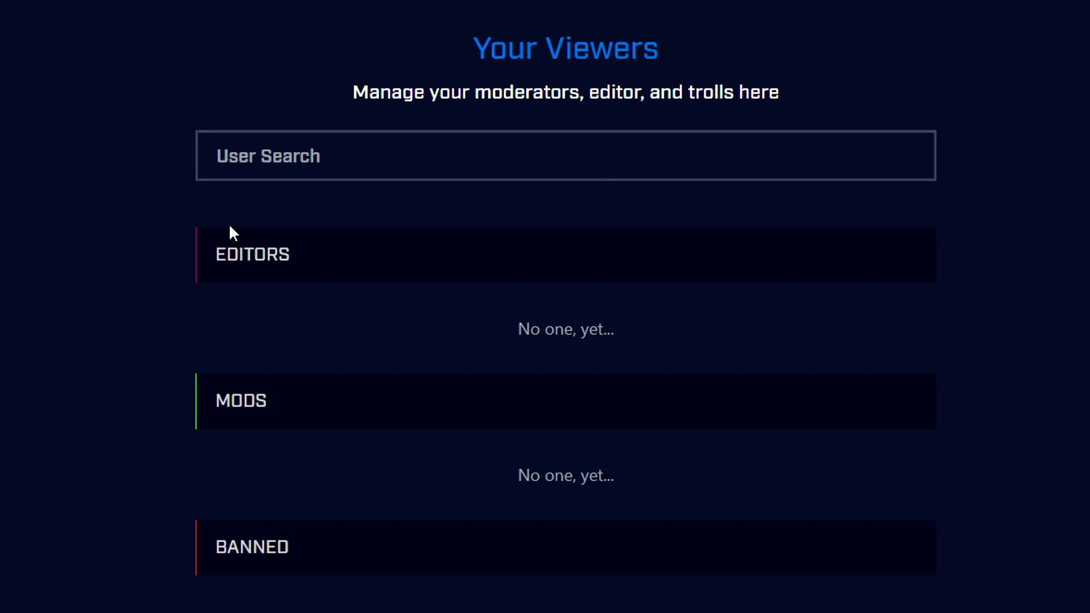
Step: Try the User Search box on the Users page, leaving it empty, and look over the Editors, Mods and Banned lists
click(323, 154)
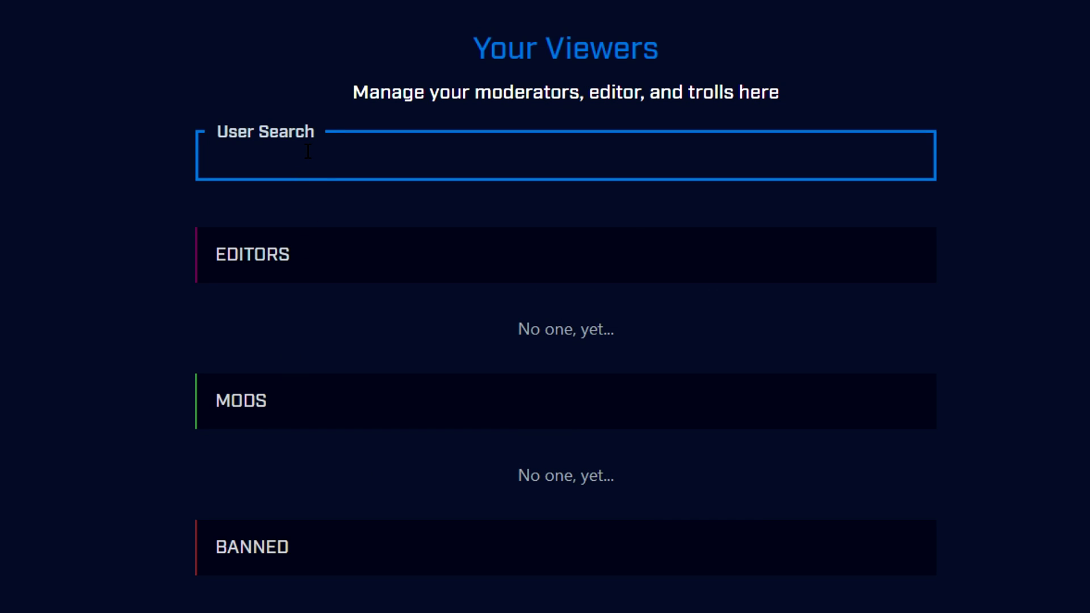
mouse_move(283, 397)
click(276, 403)
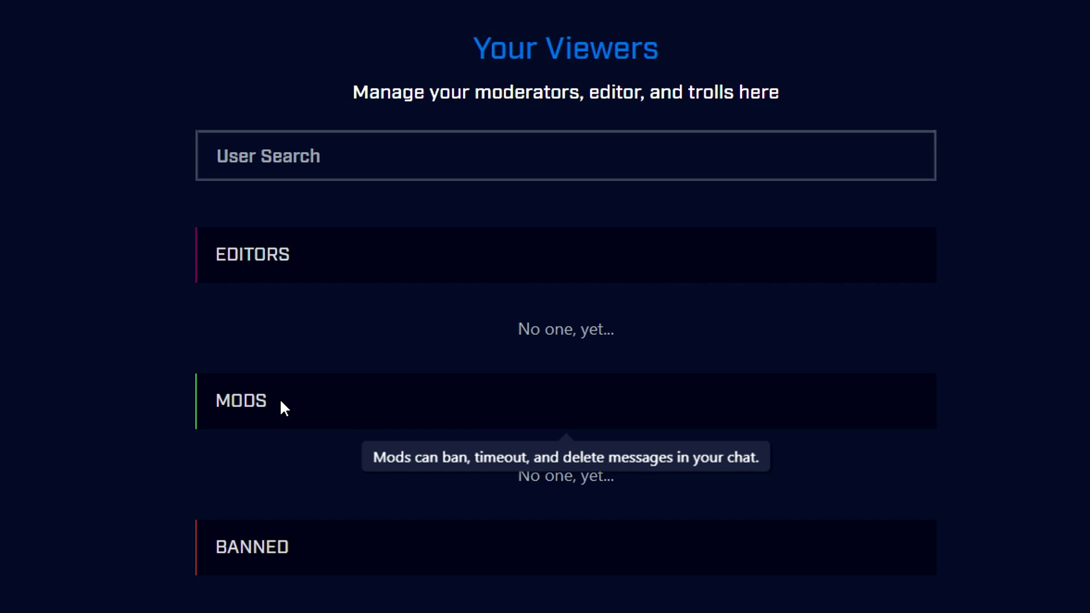
mouse_move(603, 574)
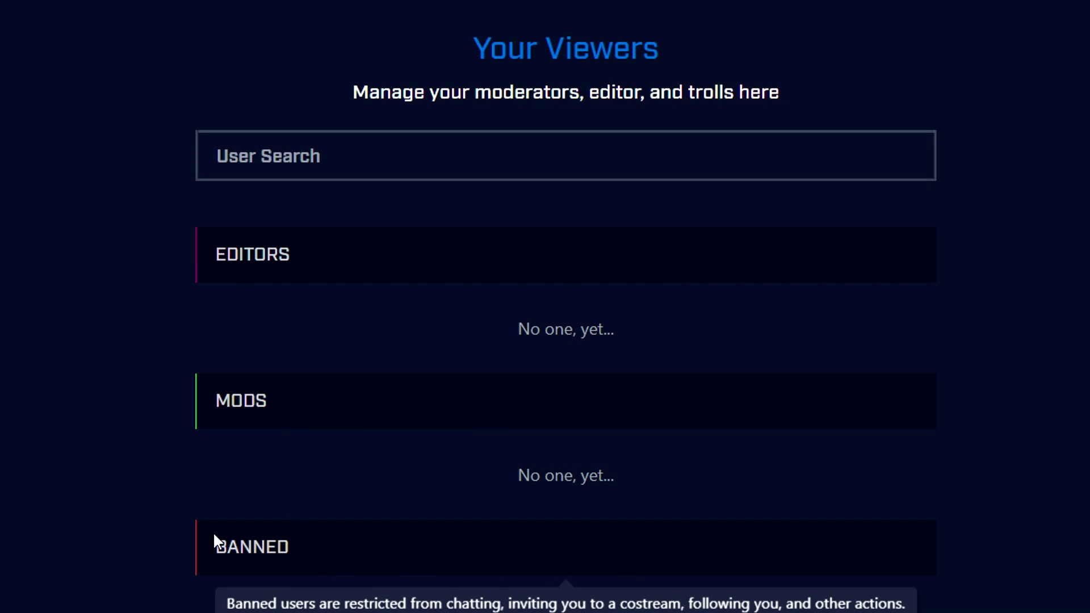
mouse_move(339, 264)
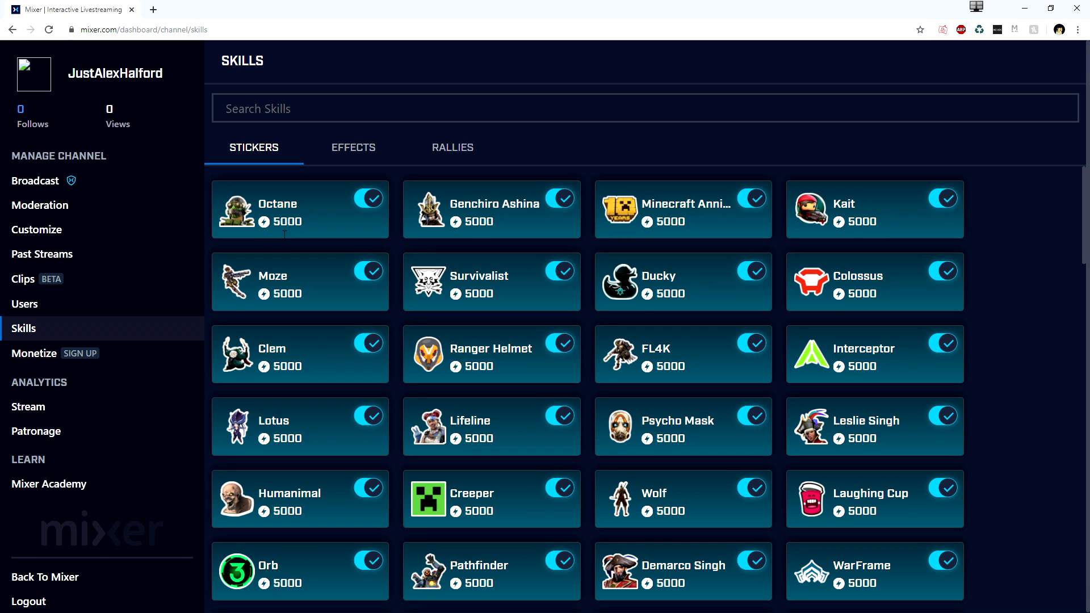
Step: Toggle the Genchiro Ashina sticker off and back on, then view the Effects and Rallies skill lists
click(560, 203)
click(560, 201)
scroll(568, 238, down, 4)
scroll(475, 257, up, 4)
click(345, 153)
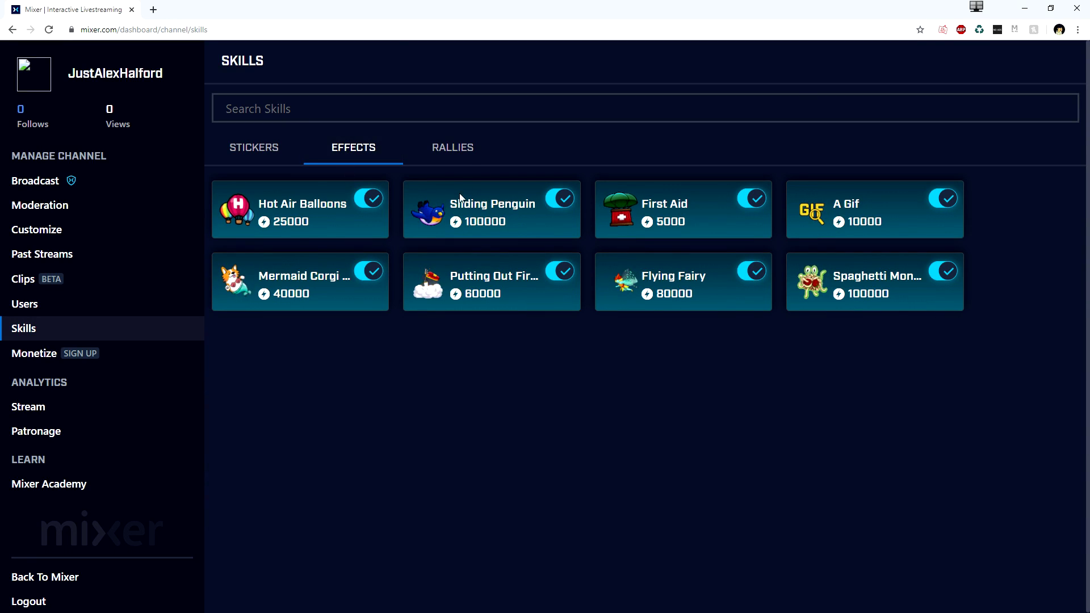
click(459, 156)
click(34, 353)
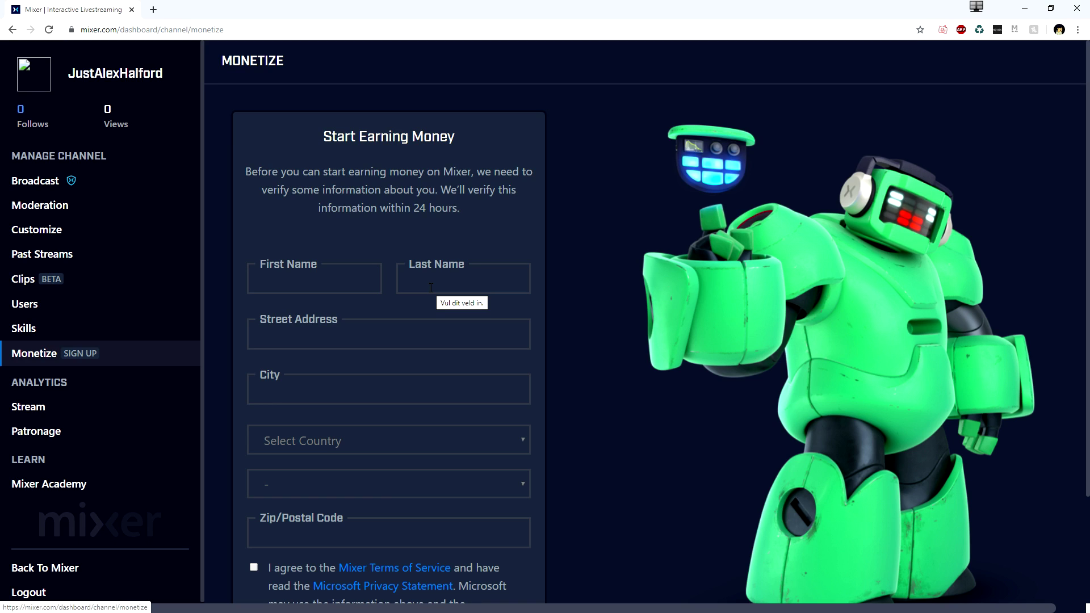
Step: Look over the Start Earning Money form, then go back to the Customize page with Alt+Left
scroll(341, 291, down, 2)
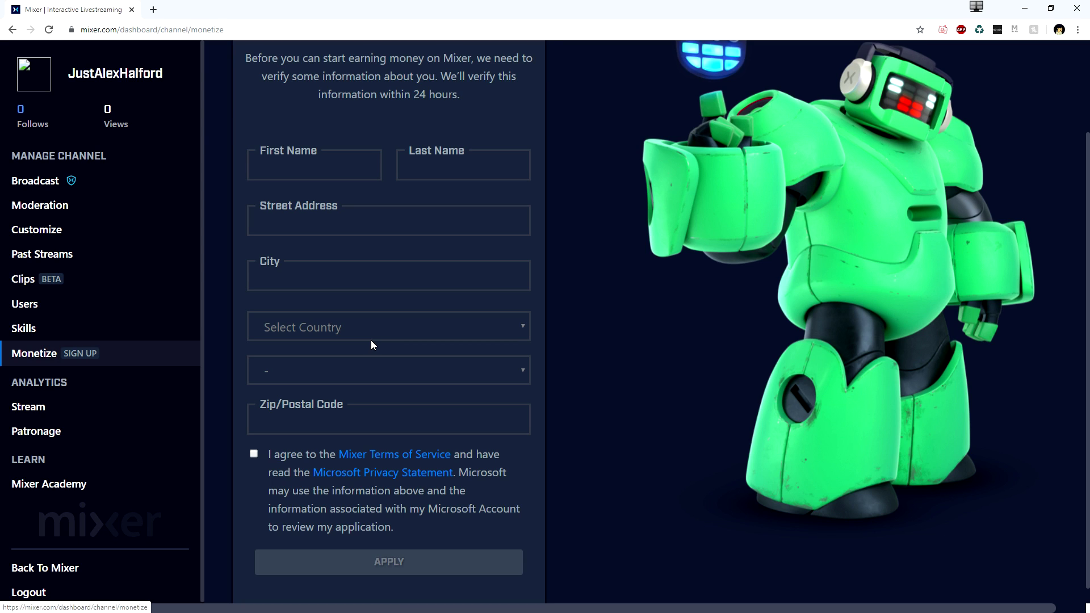
scroll(531, 317, up, 2)
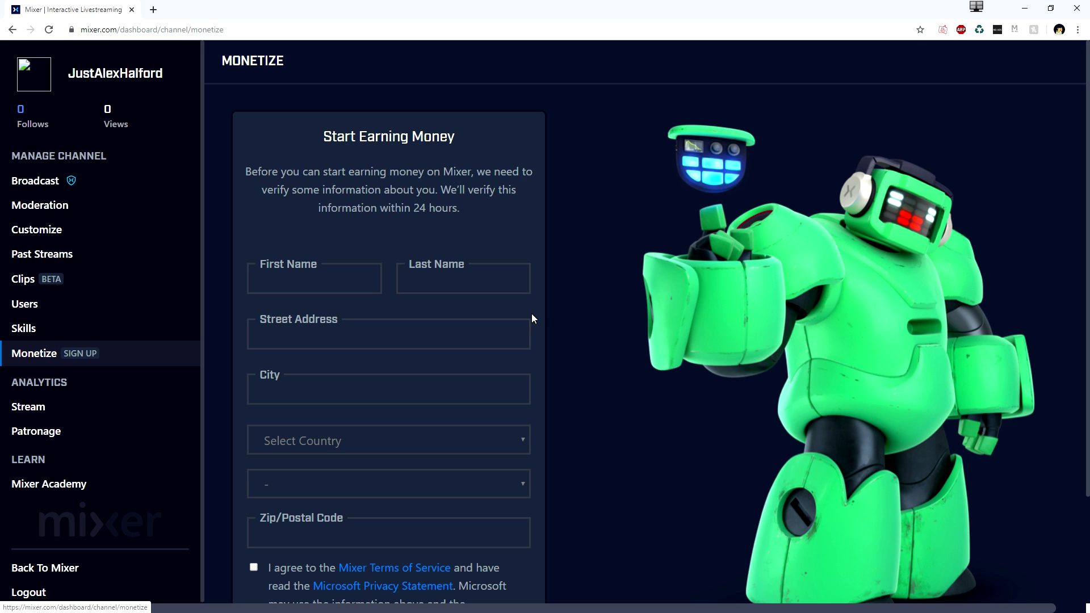
scroll(559, 294, down, 1)
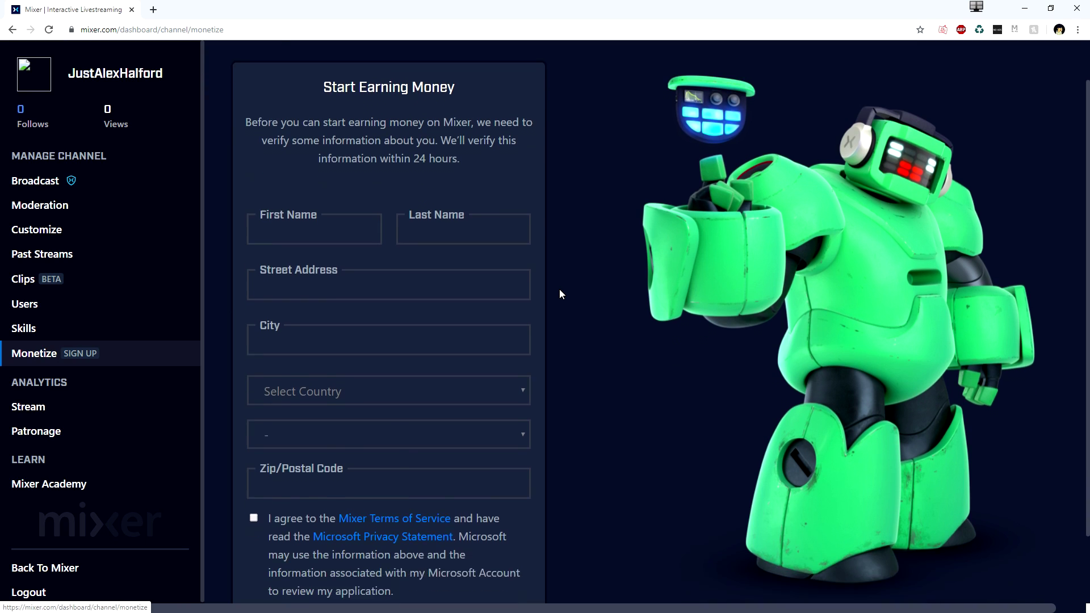
scroll(560, 294, up, 1)
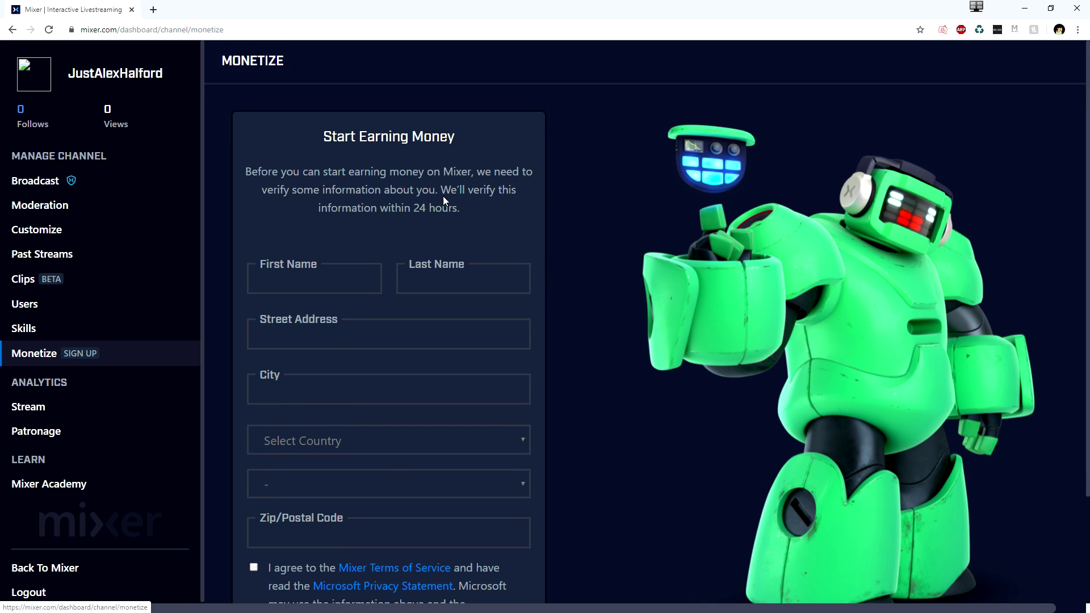
key(alt+Left)
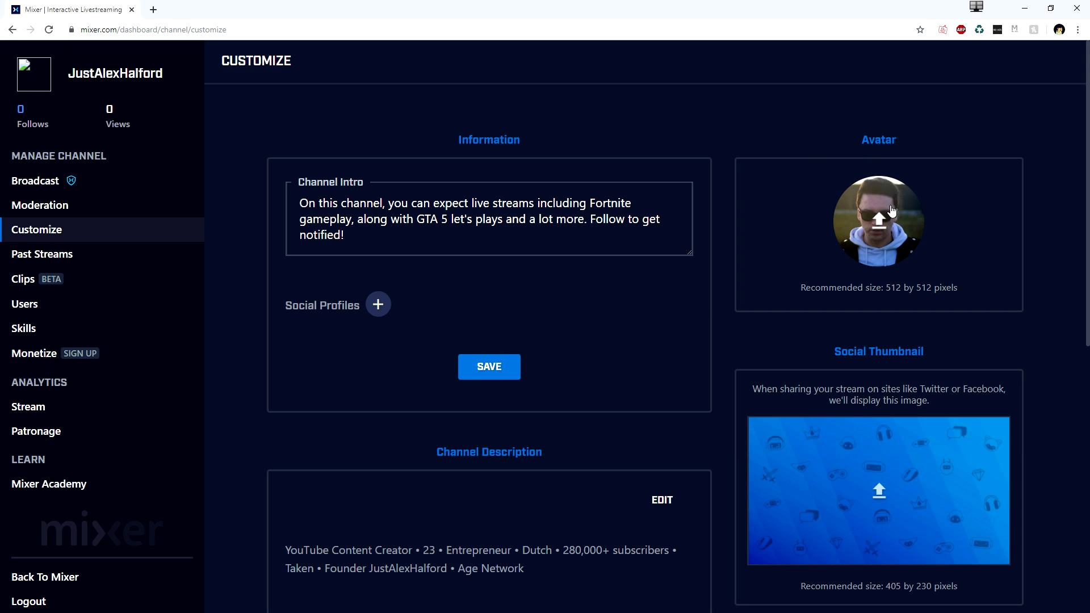
scroll(819, 225, down, 4)
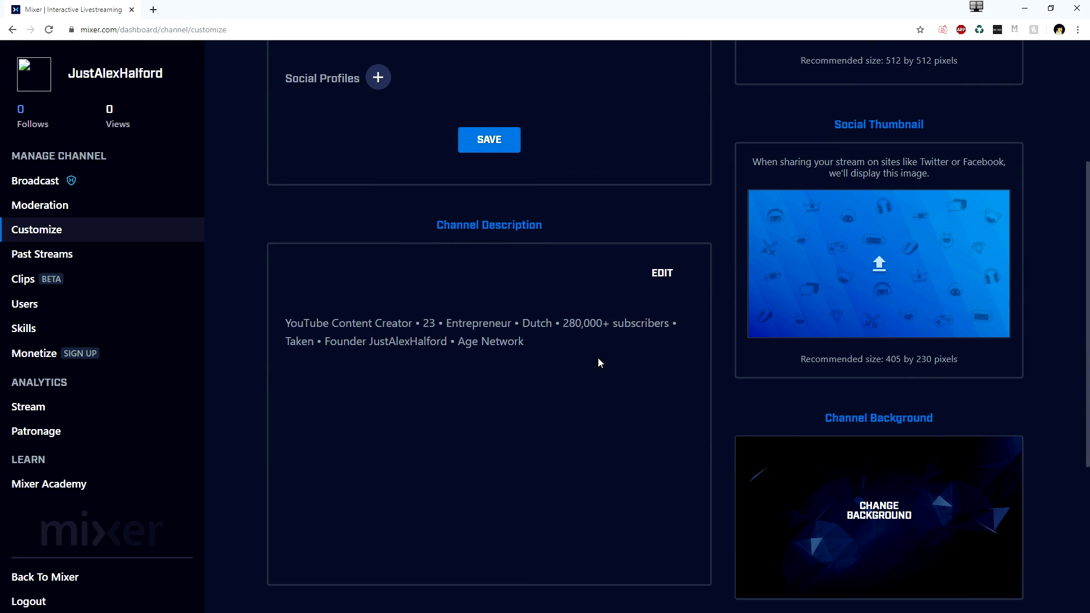
scroll(597, 359, down, 1)
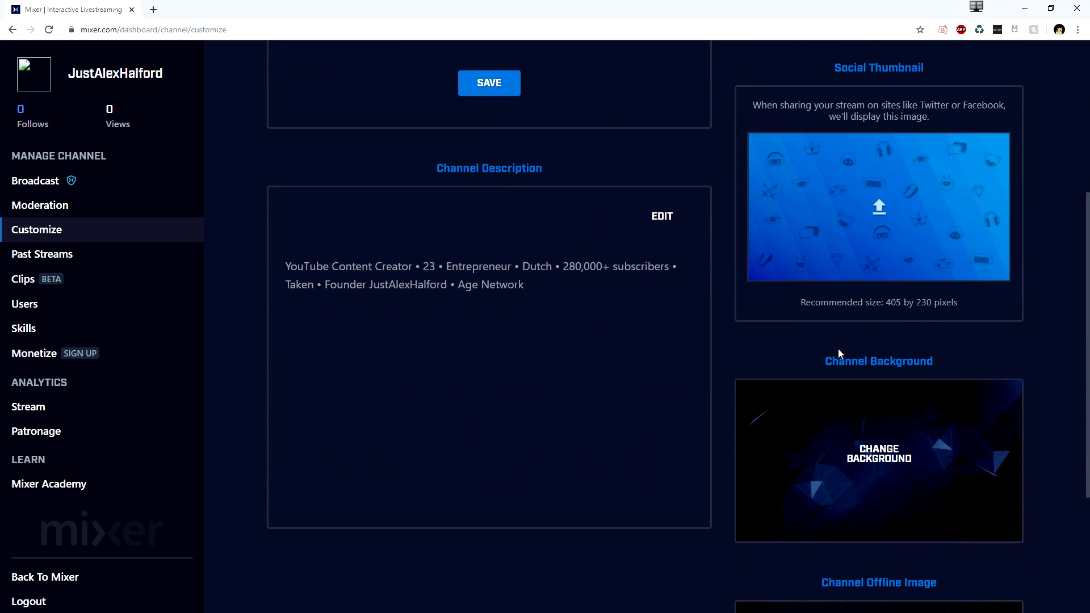
scroll(840, 340, down, 4)
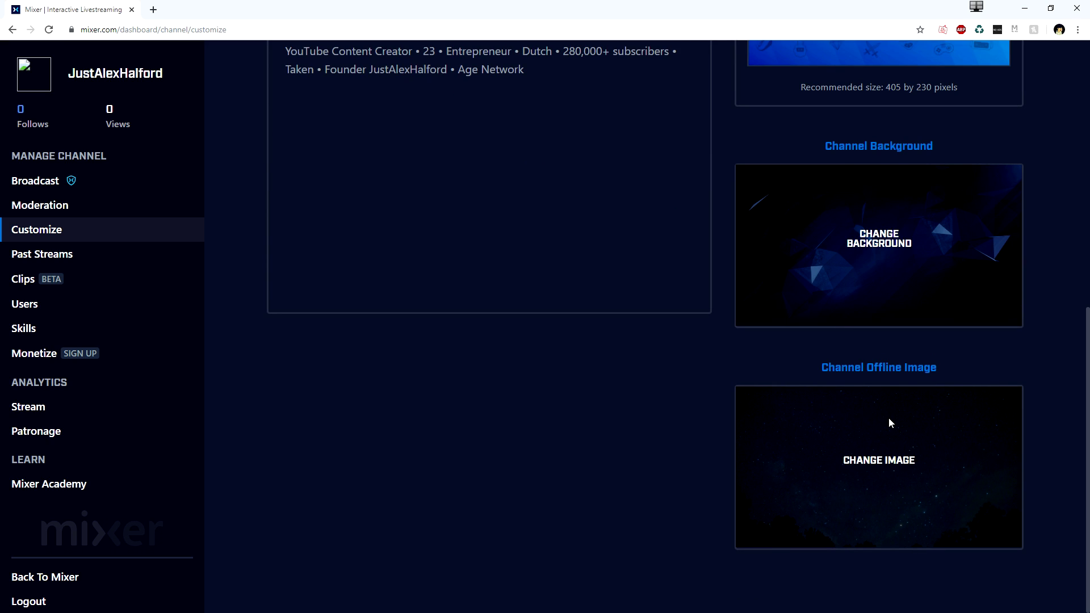
scroll(856, 277, up, 4)
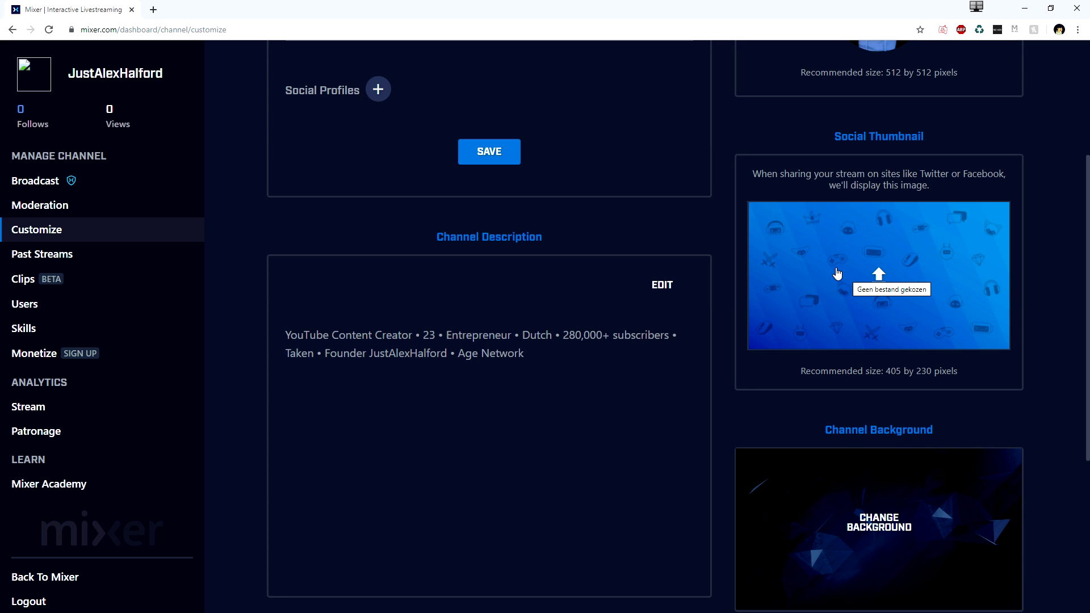
scroll(734, 300, up, 4)
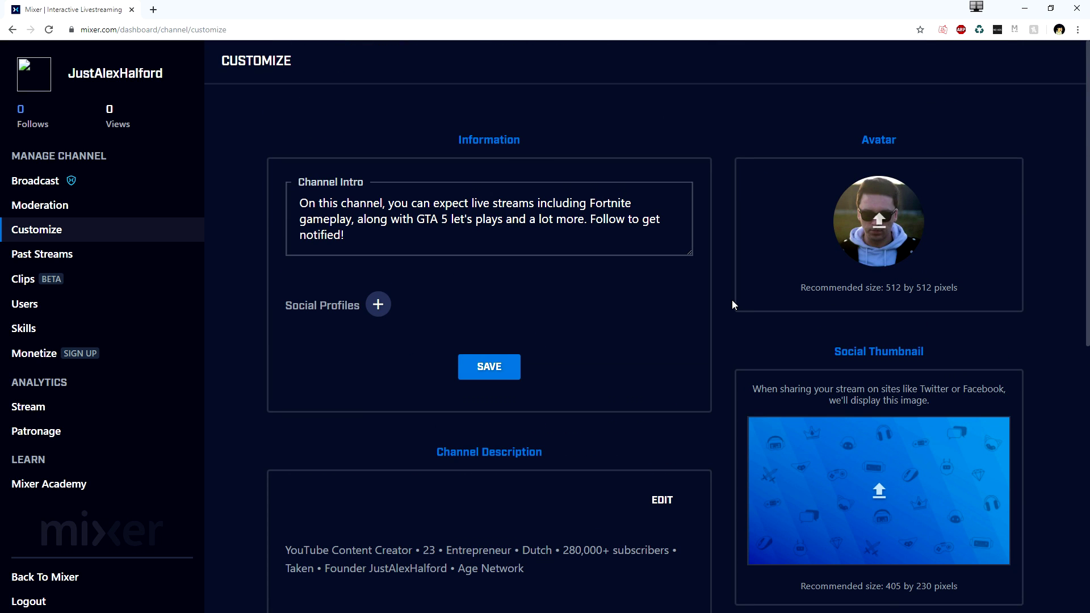